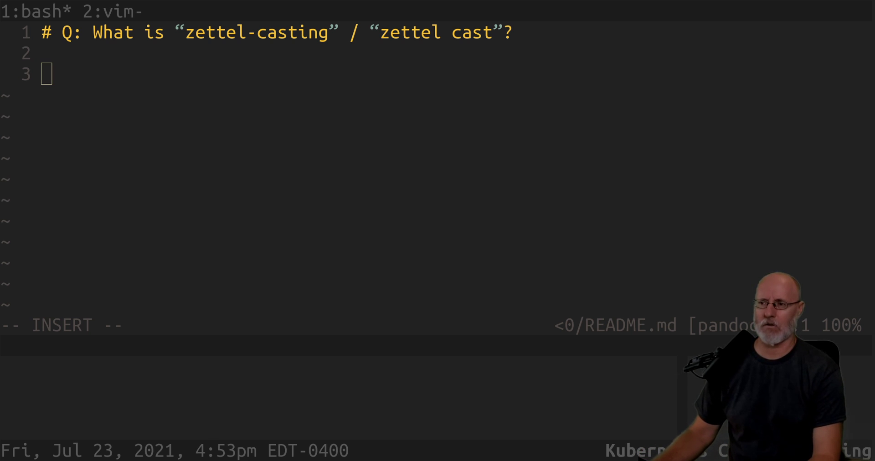
pyautogui.write('http')
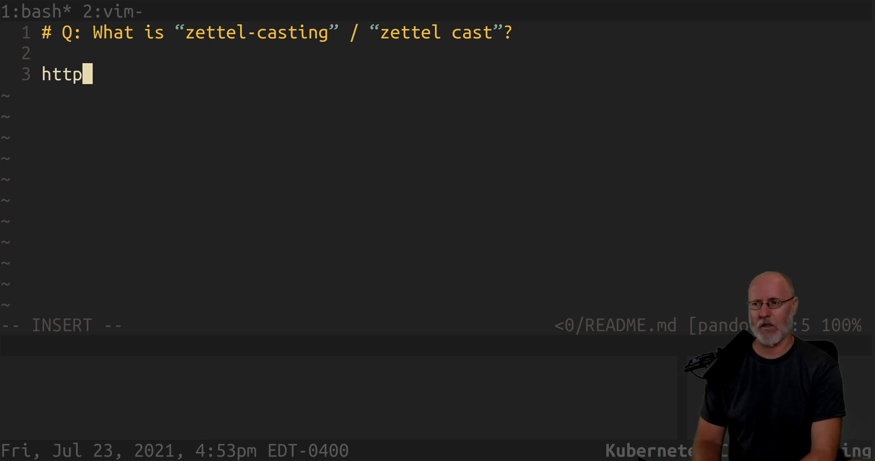
pyautogui.write('s://luhmann')
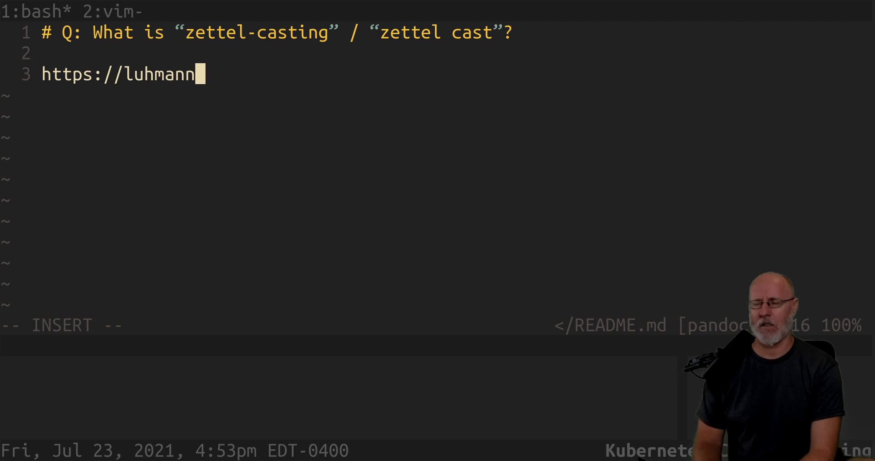
pyautogui.write('.sure')
pyautogui.press('BackSpace')
pyautogui.write('ge.sh')
# Save README.md with :w and bring up the link's context menu
pyautogui.press('Escape')
pyautogui.write(':w')
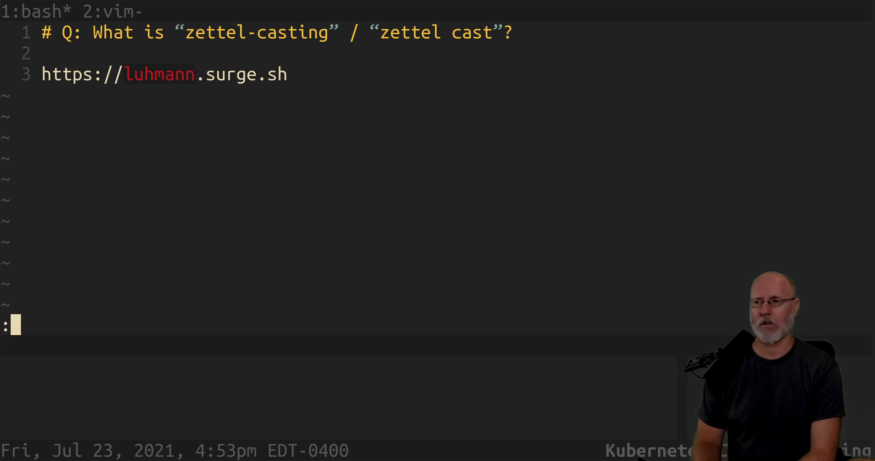
pyautogui.press('Return')
pyautogui.rightClick(161, 77)
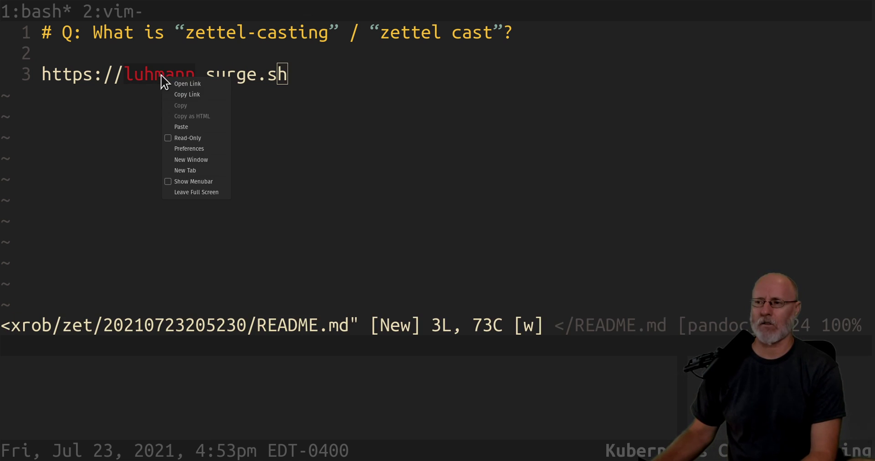
# Open luhmann.surge.sh in Firefox, scroll through 'Learning How to Read', then return to Vim
pyautogui.click(187, 84)
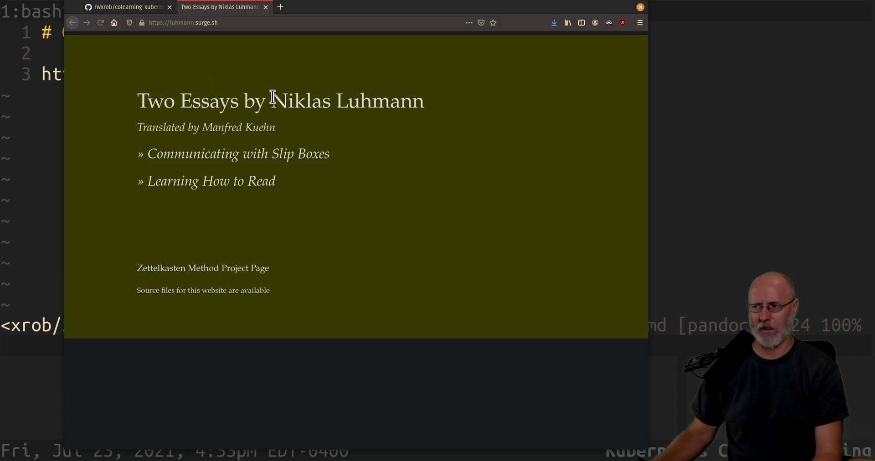
pyautogui.click(246, 184)
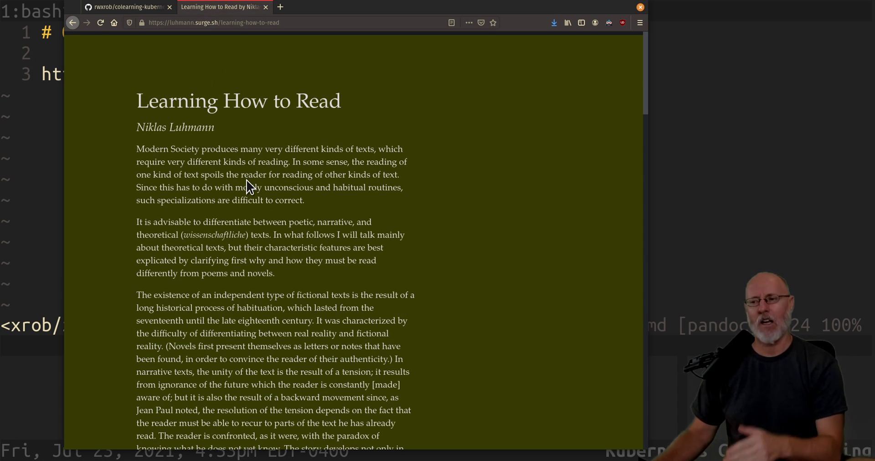
pyautogui.scroll(-6, 418, 214)
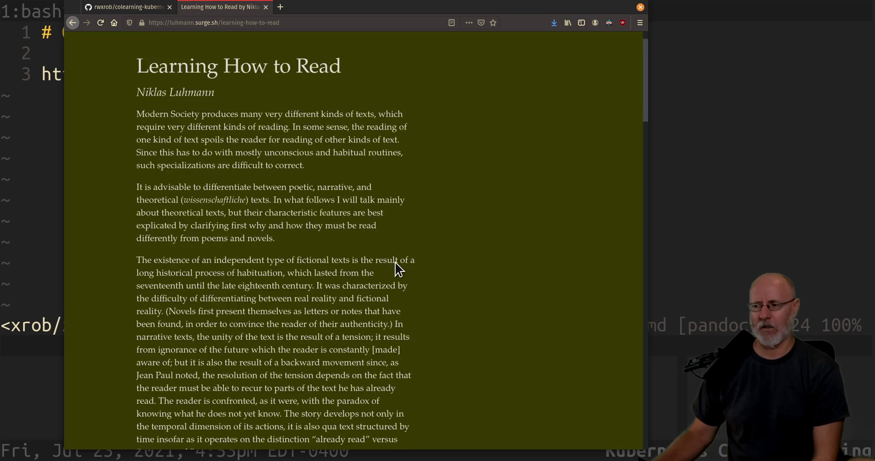
pyautogui.scroll(-8, 418, 270)
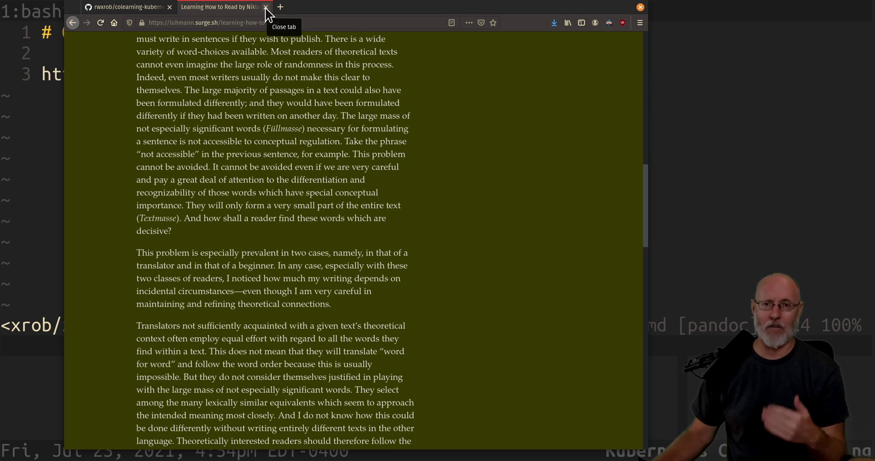
pyautogui.click(670, 111)
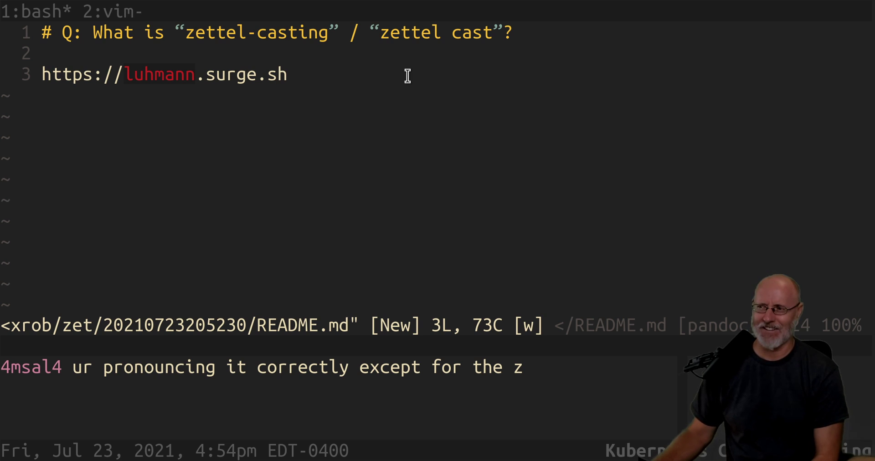
# Insert an empty line between the heading and the link
pyautogui.press('k')
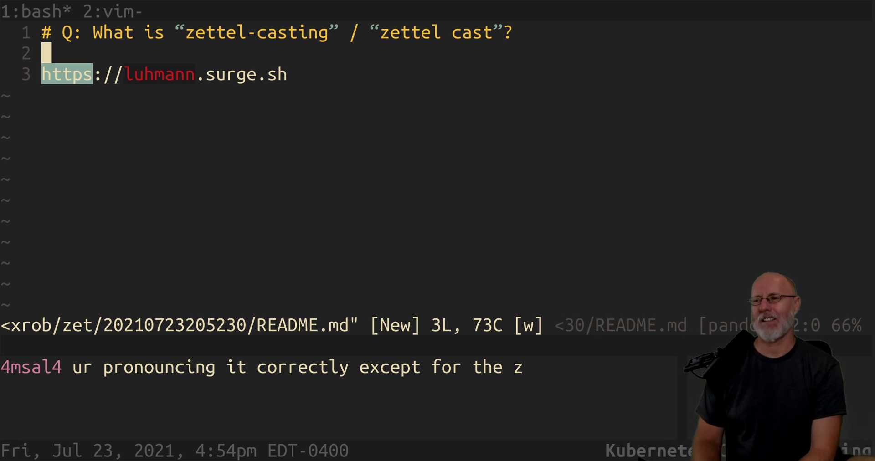
pyautogui.press('j')
pyautogui.press('k')
pyautogui.press('i')
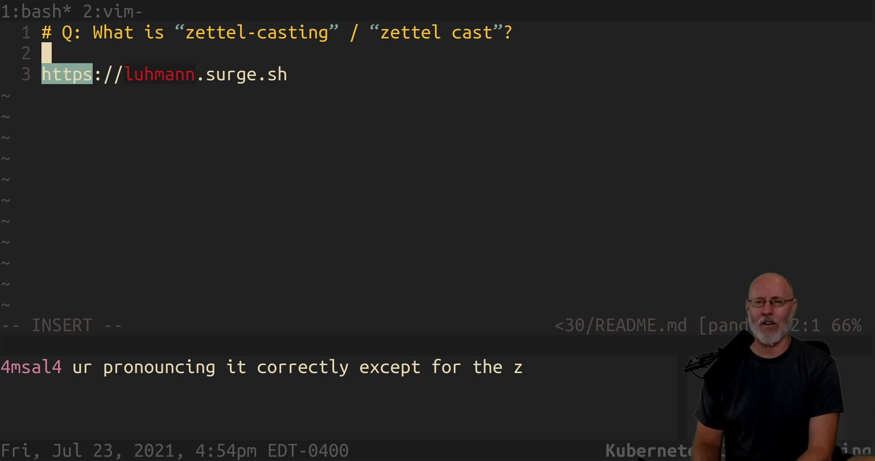
pyautogui.press('Return')
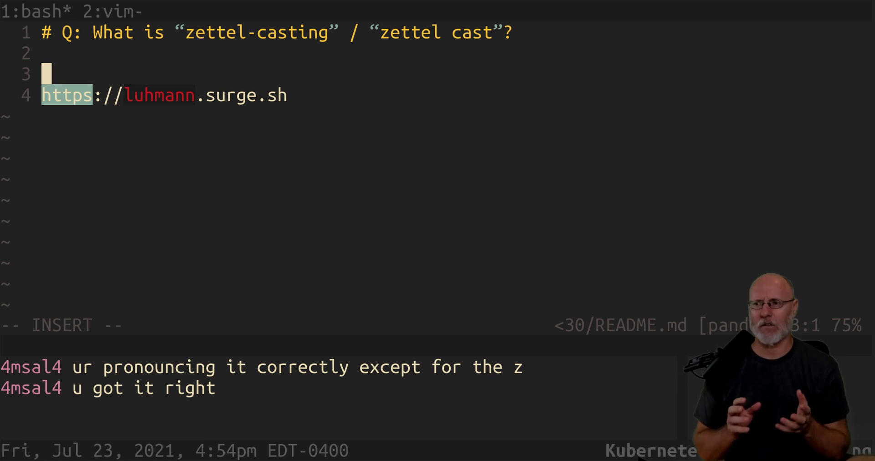
pyautogui.press('Escape')
# Type the bullet '* *zettle* means "slip"' and start a second bullet
pyautogui.write('jki')
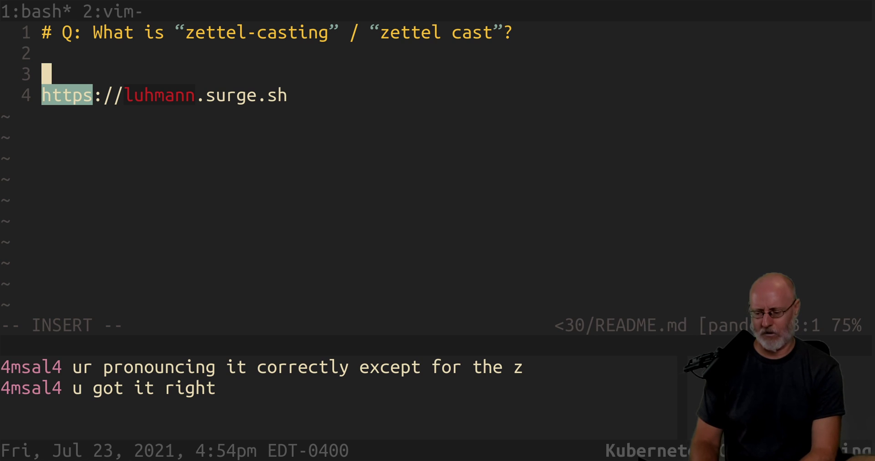
pyautogui.write('* Z')
pyautogui.press('BackSpace')
pyautogui.write('"zettel" ema')
pyautogui.press('BackSpace')
pyautogui.press('BackSpace')
pyautogui.press('BackSpace')
pyautogui.press('BackSpace')
pyautogui.press('BackSpace')
pyautogui.press('BackSpace')
pyautogui.press('BackSpace')
pyautogui.press('BackSpace')
pyautogui.press('BackSpace')
pyautogui.press('BackSpace')
pyautogui.press('BackSpace')
pyautogui.press('BackSpace')
pyautogui.write('*me')
pyautogui.press('BackSpace')
pyautogui.press('BackSpace')
pyautogui.write('zettle*')
pyautogui.write(' means "slip')
pyautogui.write('"')
pyautogui.press('Return')
pyautogui.write('*')
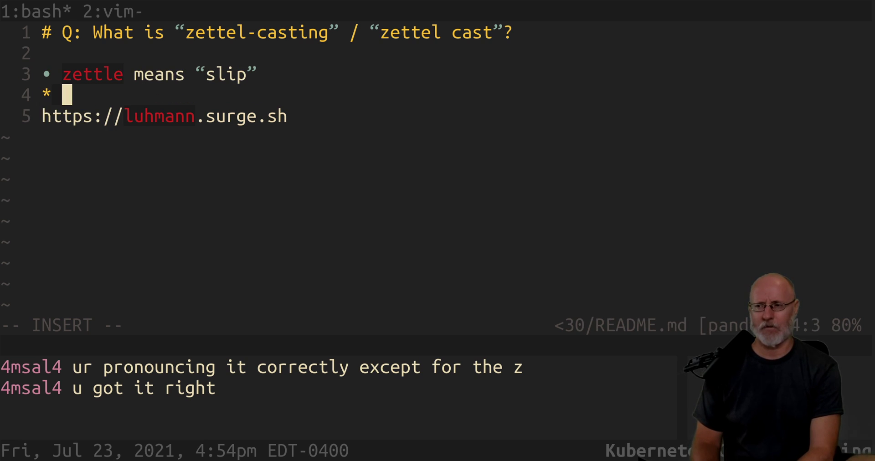
# Add a blank line before the link and finish the bullet '"kasten" means box'
pyautogui.press('Escape')
pyautogui.press('k')
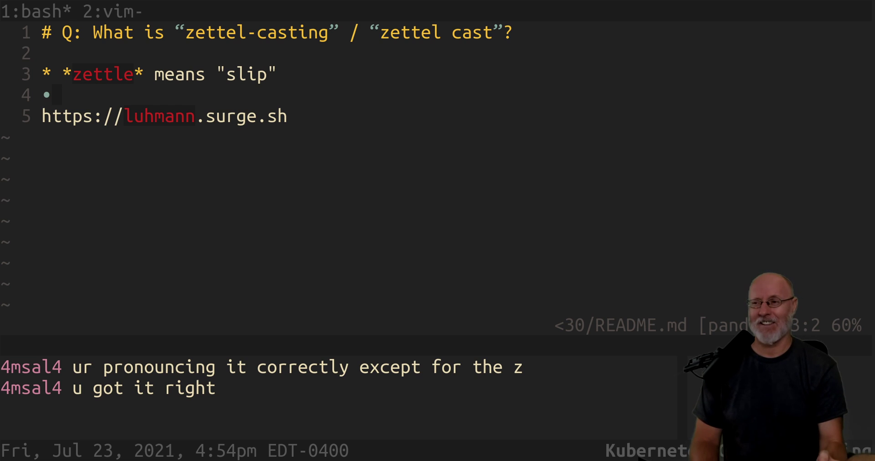
pyautogui.press('j')
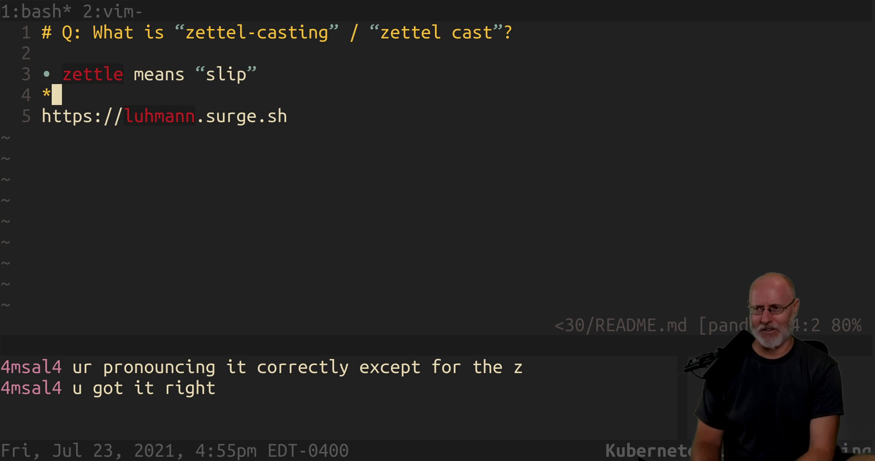
pyautogui.press('Return')
pyautogui.press('k')
pyautogui.press('k')
pyautogui.press('A')
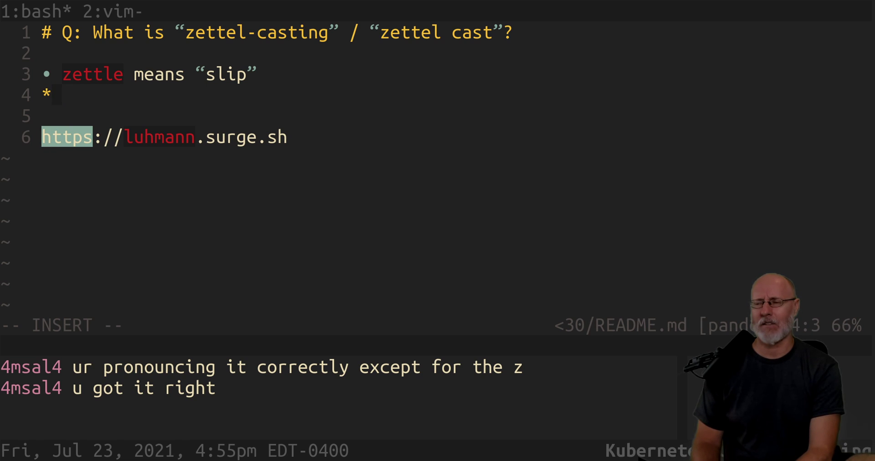
pyautogui.write('"kasten" mea')
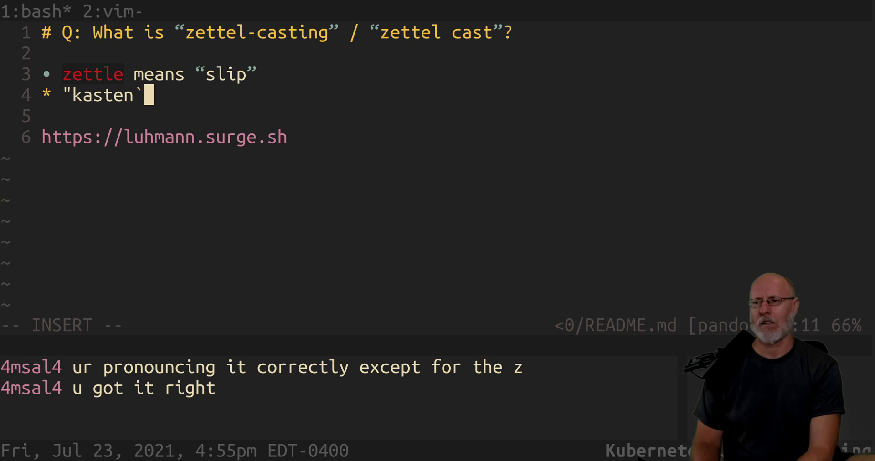
pyautogui.write('ns box')
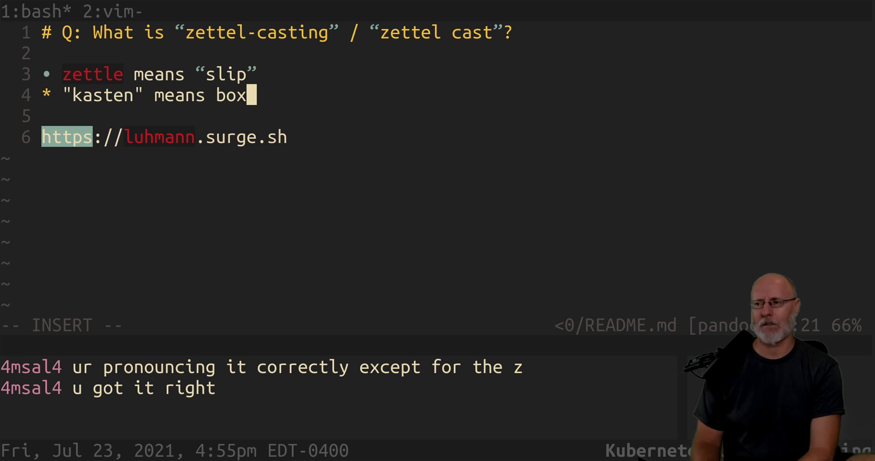
pyautogui.press('Escape')
# Add the line 'This is a play on words for "zettelkasten".'
pyautogui.write('o* It')
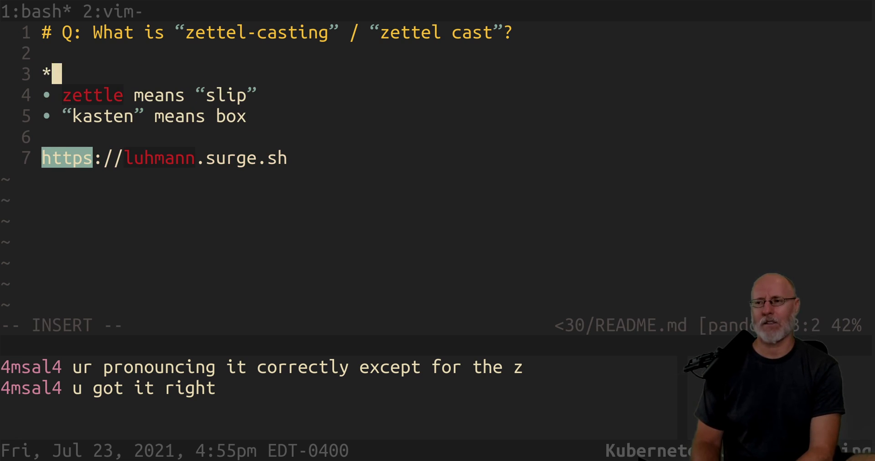
pyautogui.press('BackSpace')
pyautogui.press('BackSpace')
pyautogui.press('BackSpace')
pyautogui.press('BackSpace')
pyautogui.write('This is a play on words')
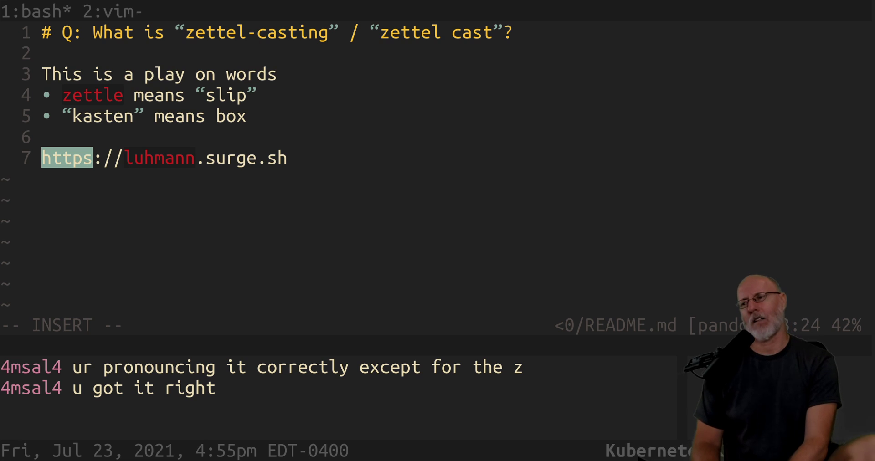
pyautogui.write(' for ')
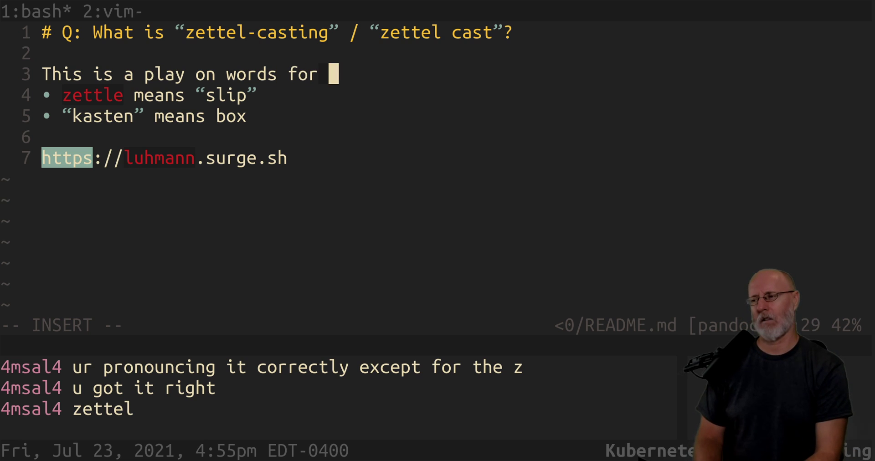
pyautogui.write('"zett')
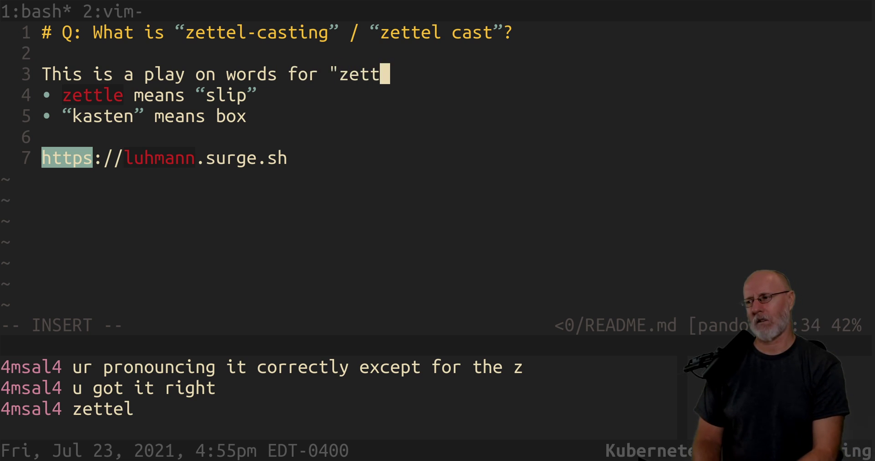
pyautogui.write('elkasten"')
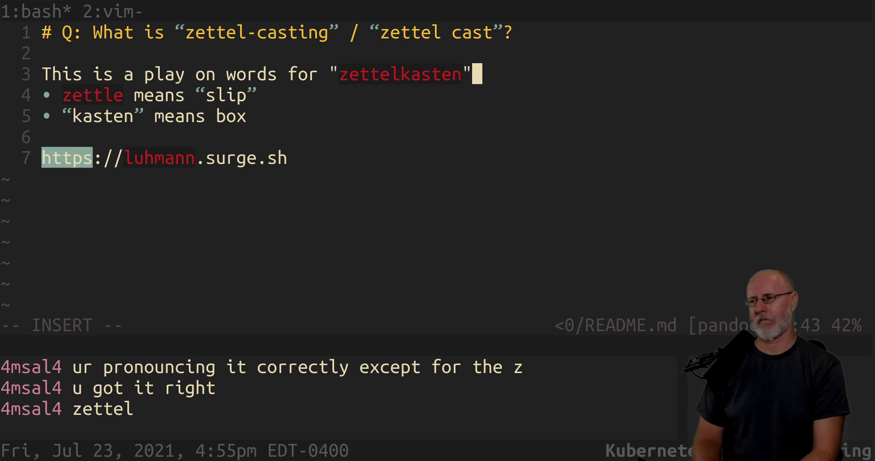
pyautogui.write('.')
# Separate the wordplay sentence from the bullets and mark zettelkasten as correctly spelled with zg
pyautogui.press('Return')
pyautogui.press('Escape')
pyautogui.press('k')
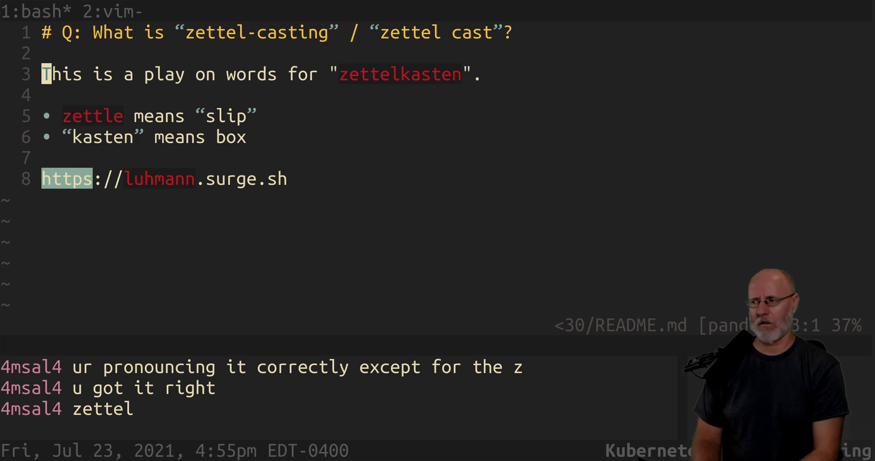
pyautogui.press('$')
pyautogui.press('h')
pyautogui.press('h')
pyautogui.press('h')
pyautogui.press('h')
pyautogui.press('h')
pyautogui.press('z')
pyautogui.press('g')
pyautogui.press('j')
pyautogui.press('k')
pyautogui.press('j')
pyautogui.press('j')
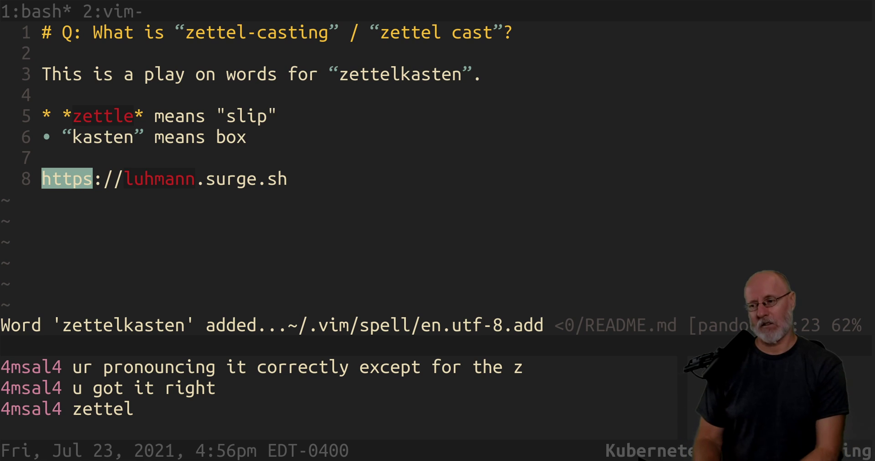
# Save the note to README.md with :w
pyautogui.write(':w')
pyautogui.press('Return')
pyautogui.press('j')
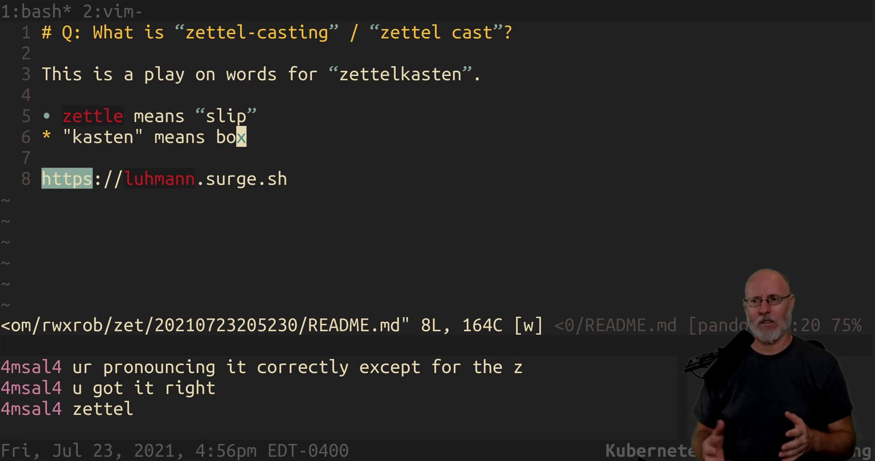
# Tidy the blank lines below the wordplay sentence and move to the kasten bullet
pyautogui.press('{')
pyautogui.click(426, 74)
pyautogui.press('i')
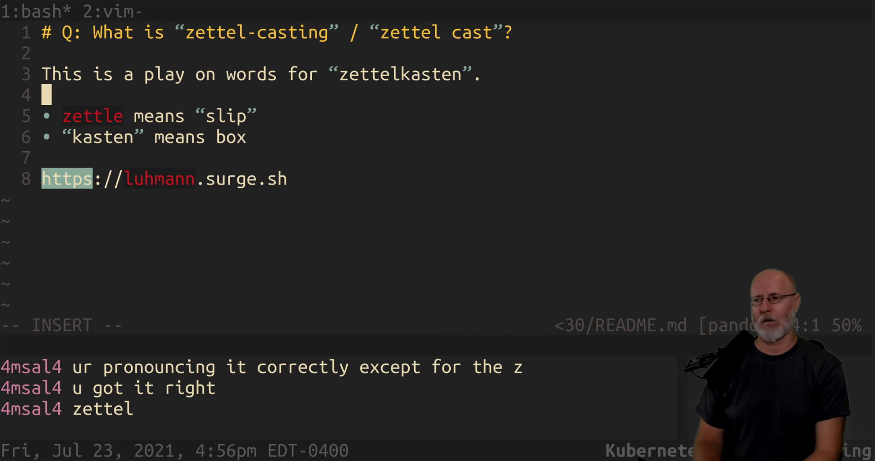
pyautogui.press('Return')
pyautogui.press('Escape')
pyautogui.press('k')
pyautogui.press('d')
pyautogui.press('d')
pyautogui.press('j')
pyautogui.press('j')
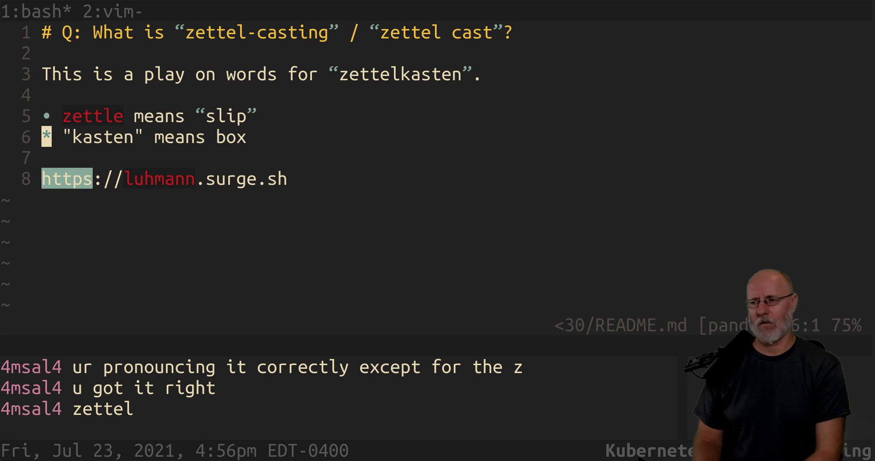
# Add bullets 'One big, long-running live stream' and 'Record out <10 minute segments with accompanying text'
pyautogui.write('o* One big long')
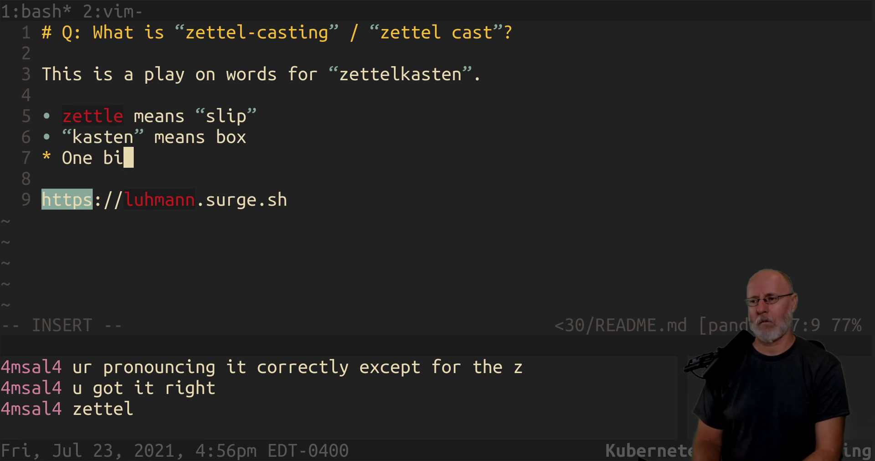
pyautogui.press('BackSpace')
pyautogui.press('BackSpace')
pyautogui.press('BackSpace')
pyautogui.press('BackSpace')
pyautogui.press('BackSpace')
pyautogui.write(', long-running live stream')
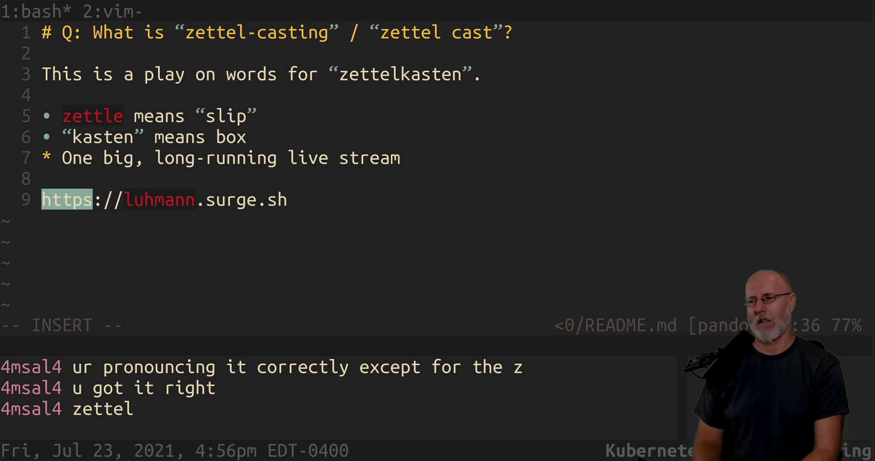
pyautogui.press('Return')
pyautogui.write('* Rec')
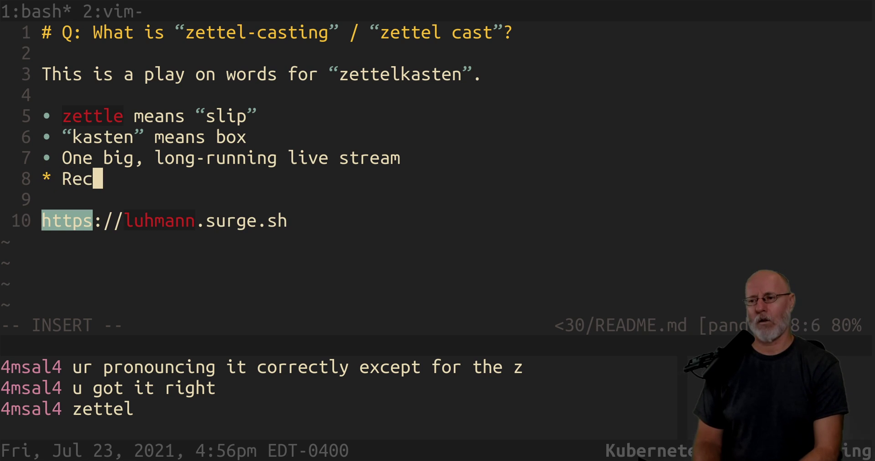
pyautogui.write('ord out <10minute')
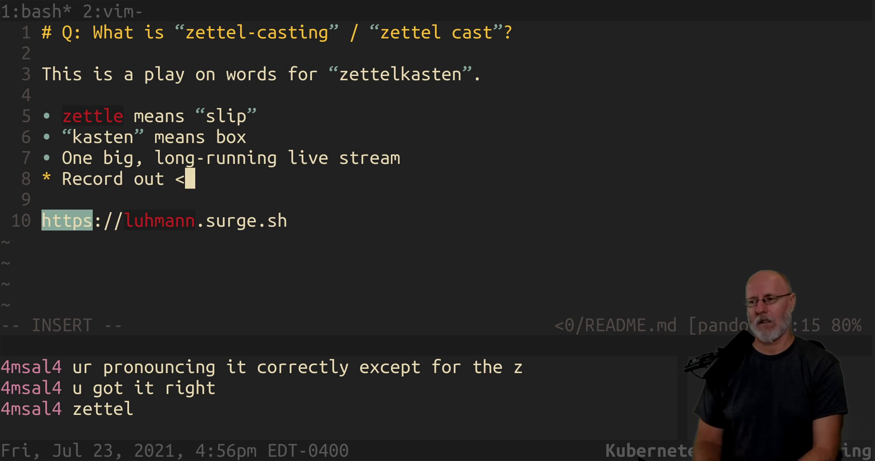
pyautogui.press('Left')
pyautogui.press('Left')
pyautogui.press('Left')
pyautogui.press('Left')
pyautogui.press('Left')
pyautogui.press('Left')
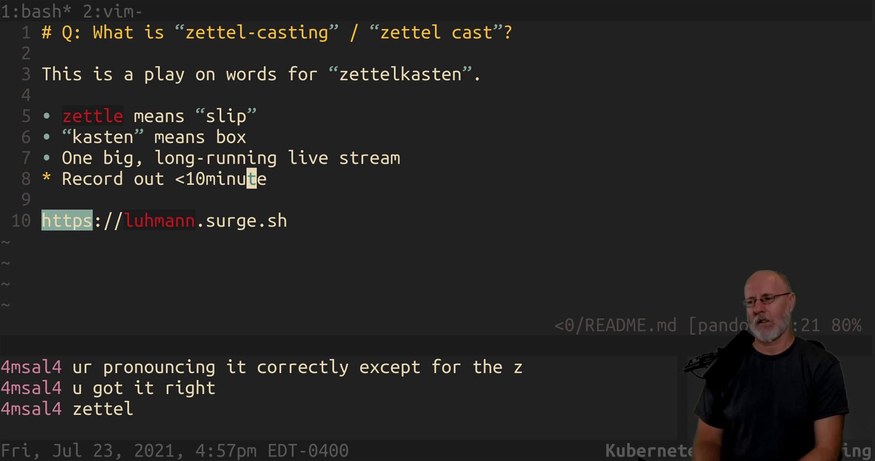
pyautogui.press('End')
pyautogui.write('segments with ')
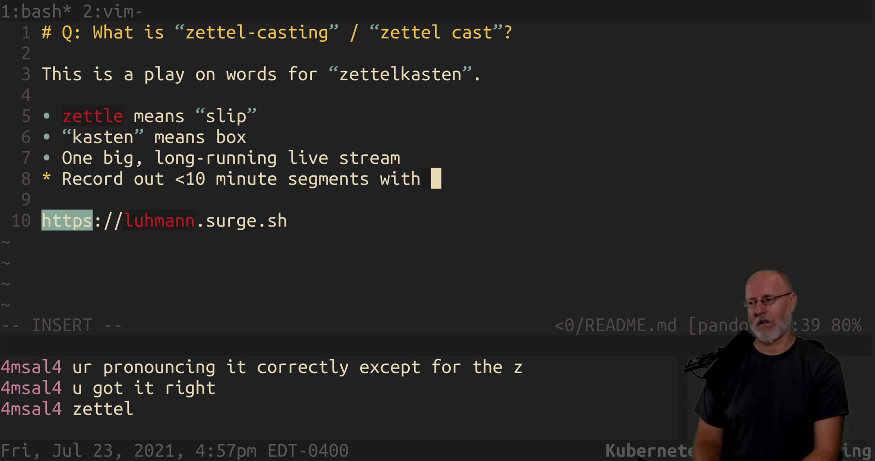
pyautogui.write('accompanying ')
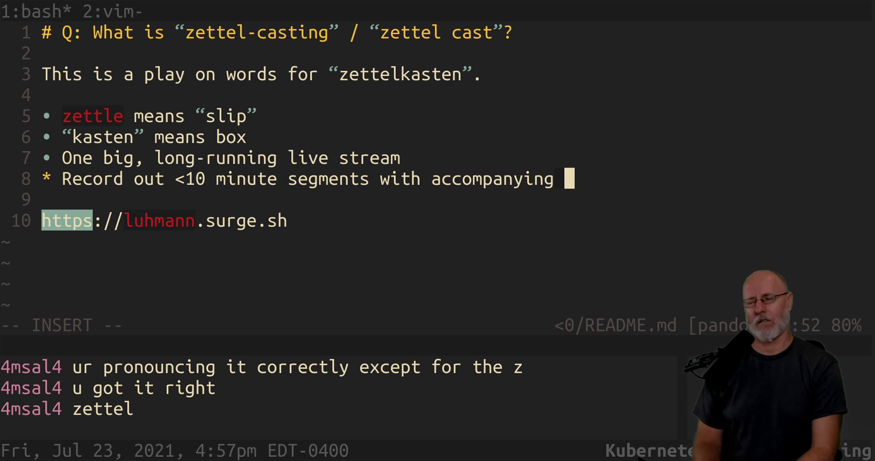
pyautogui.write('text')
# Save the note with the new bullets using :w
pyautogui.press('Escape')
pyautogui.write(':w')
pyautogui.press('Return')
pyautogui.press('k')
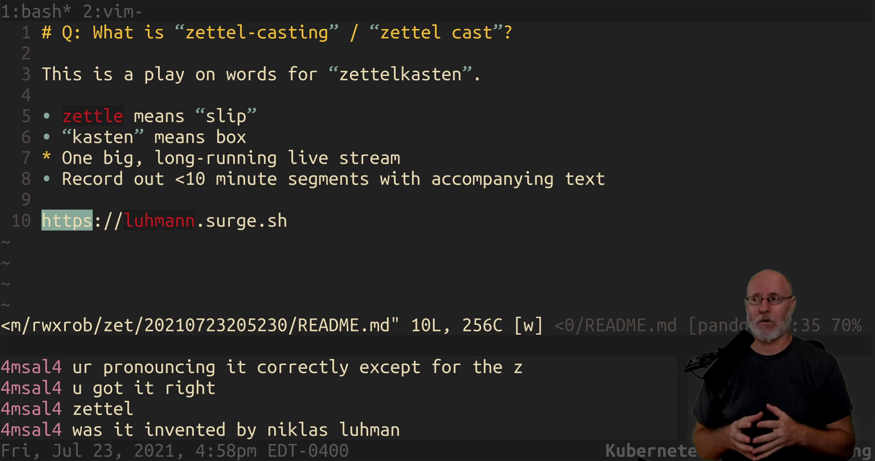
# Add the bullet 'Tends to produce lots of videos (blow API quota)'
pyautogui.write('jo')
pyautogui.write('Tends to produce ')
pyautogui.write('logt')
pyautogui.press('BackSpace')
pyautogui.press('BackSpace')
pyautogui.write('ts of videos (blow API quote)')
pyautogui.press('BackSpace')
pyautogui.press('BackSpace')
pyautogui.write('a)')
# Add the bullet 'Upload all videos from web interface'
pyautogui.press('Return')
pyautogui.write('* ')
pyautogui.write('Update')
pyautogui.press('BackSpace')
pyautogui.press('BackSpace')
pyautogui.press('BackSpace')
pyautogui.press('BackSpace')
pyautogui.write('lo')
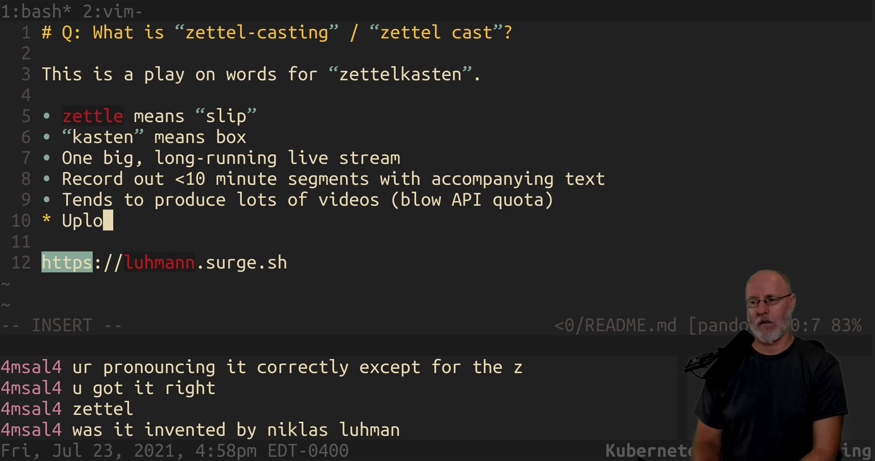
pyautogui.write('ad all videos ')
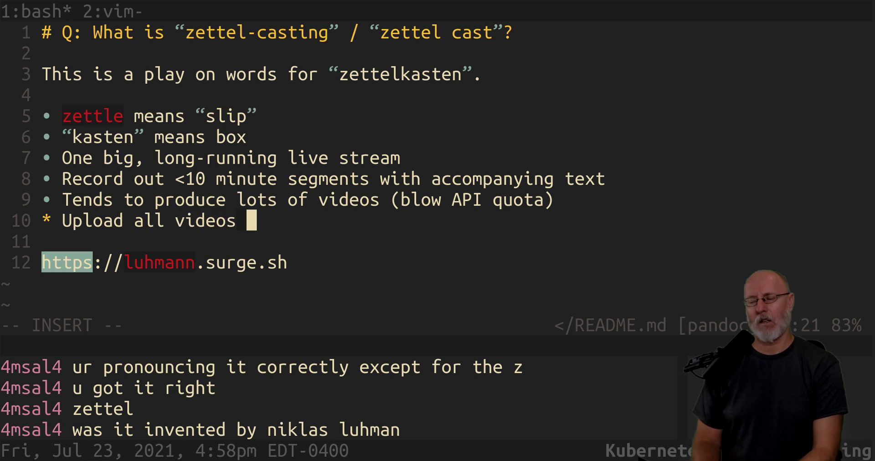
pyautogui.write('from ')
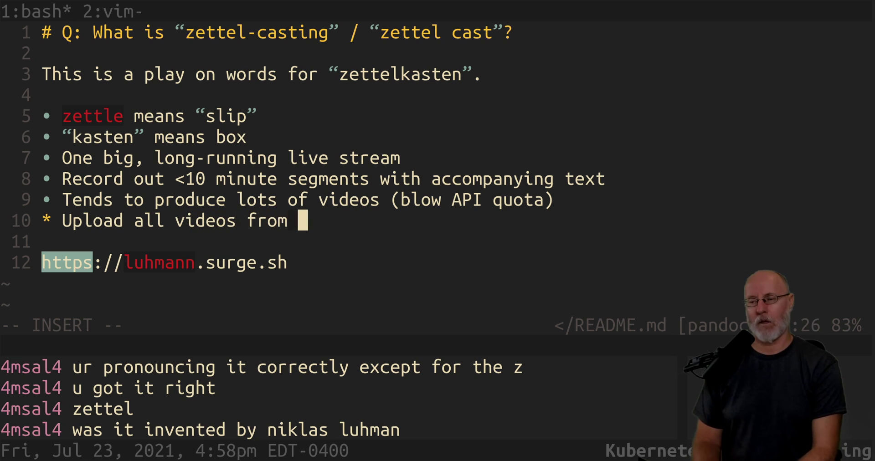
pyautogui.write('web interface')
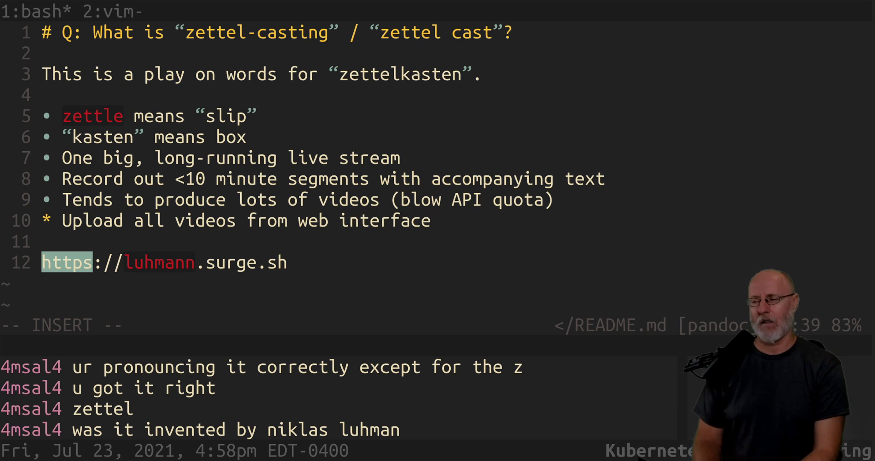
# Add the bullet 'Run a script to sync the descriptions'
pyautogui.press('Return')
pyautogui.write('* Run ')
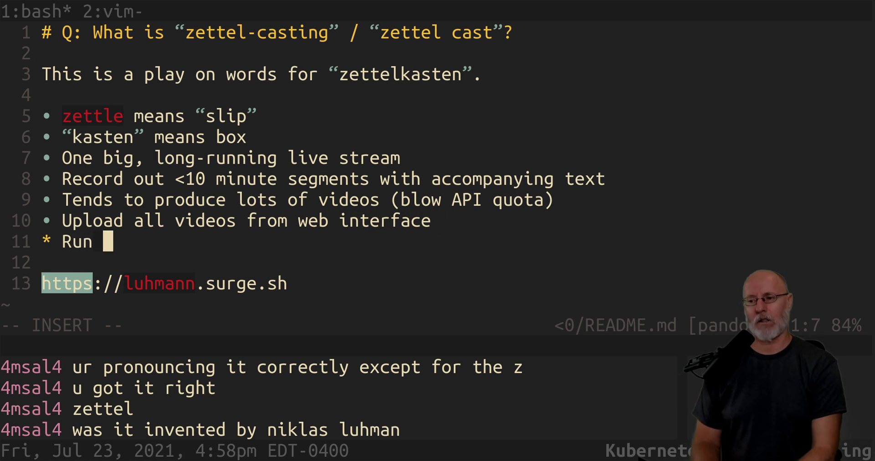
pyautogui.write('a script to ')
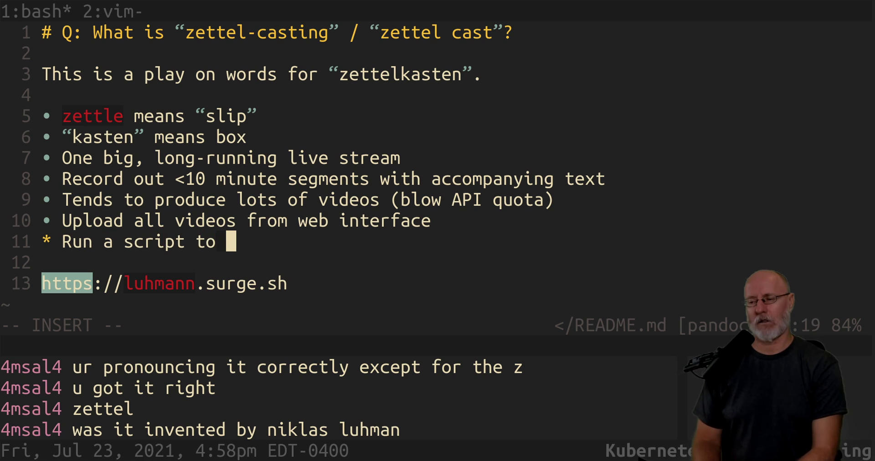
pyautogui.write('sync the descriptiong')
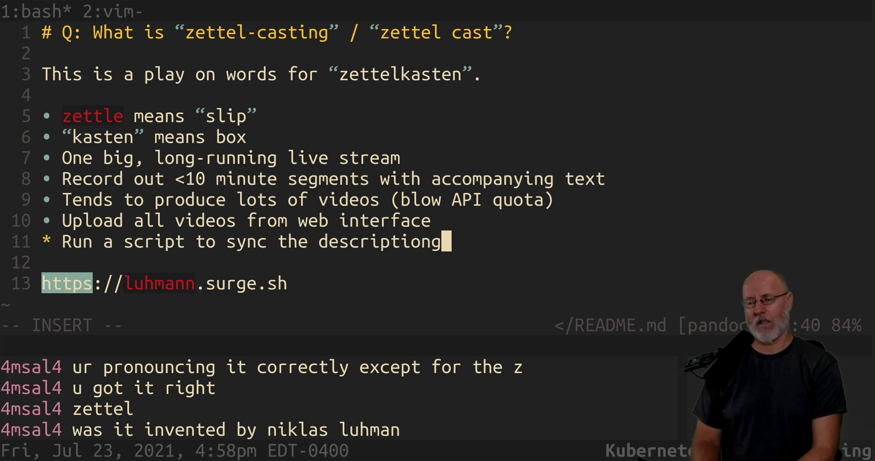
pyautogui.press('BackSpace')
pyautogui.write('scriptions')
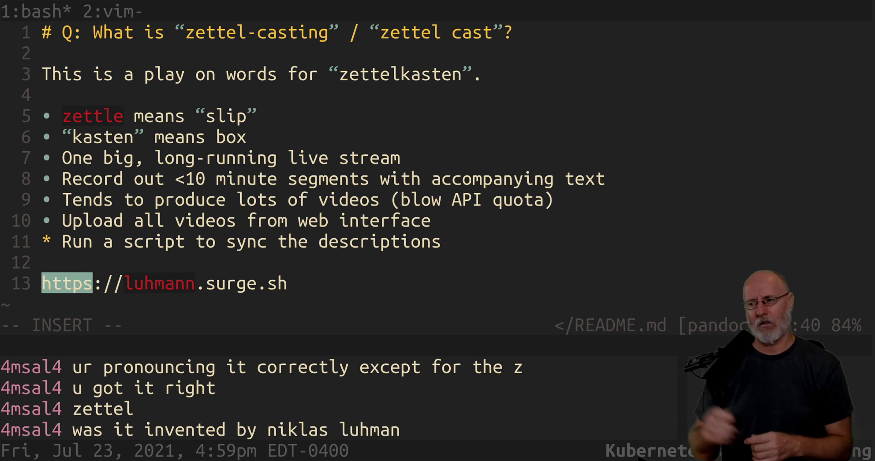